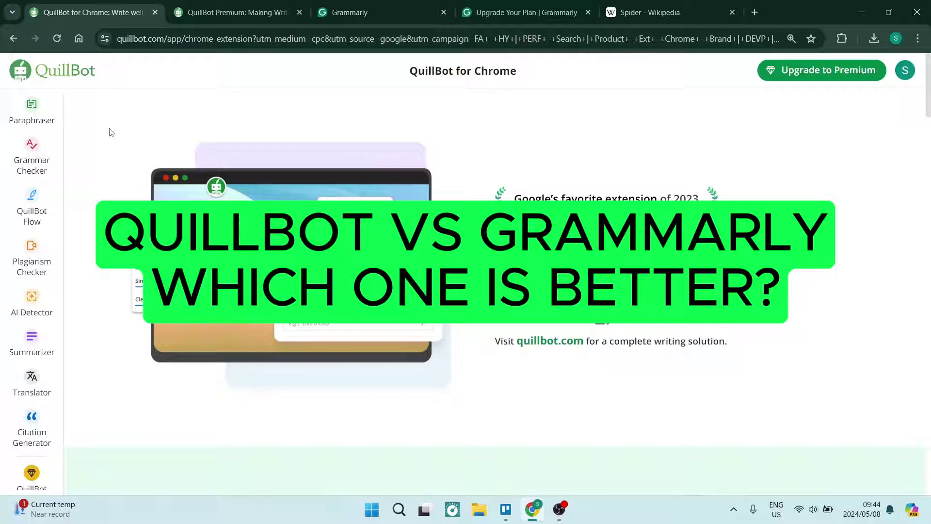
Glance at the empty Grammarly document, then return to QuillBot's Chrome extension page
{"action": "left_click", "coordinate": [362, 16]}
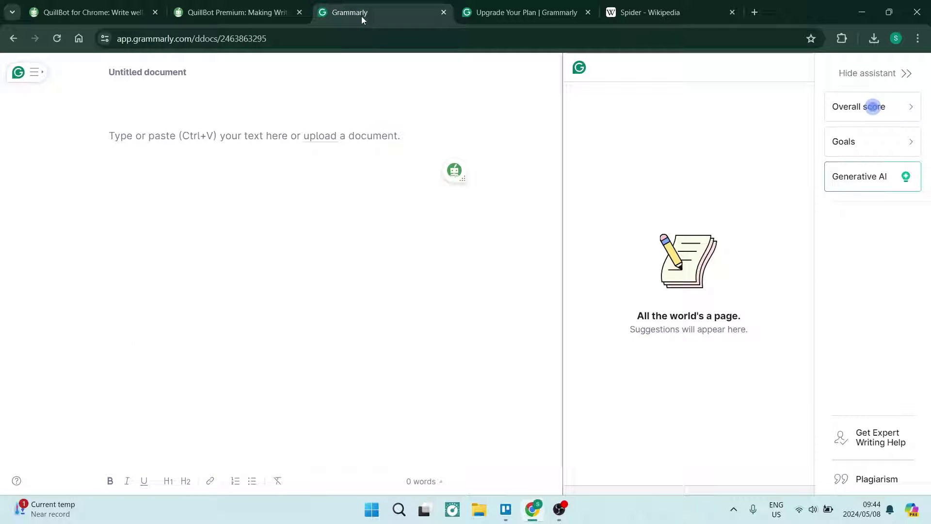
{"action": "left_click", "coordinate": [89, 17]}
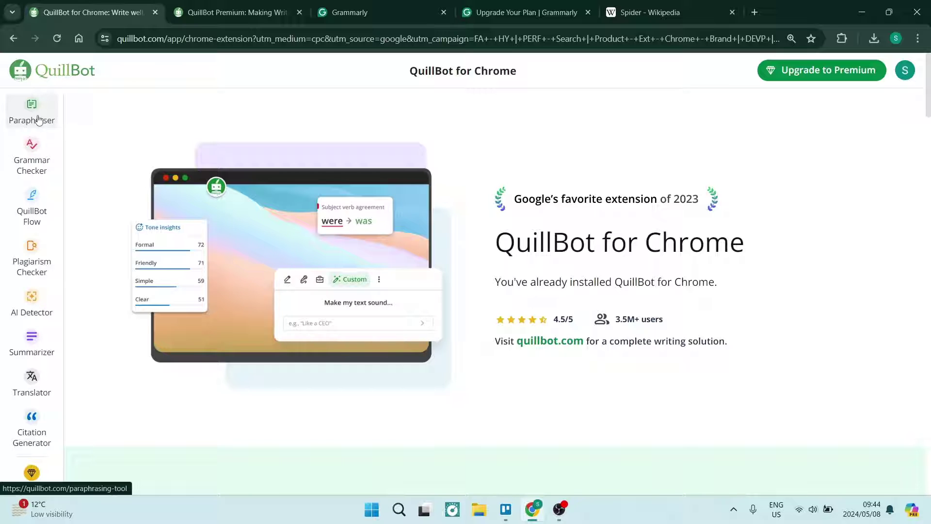
Browse QuillBot's Paraphraser, Grammar Checker and Premium-locked Plagiarism Checker, then switch to Grammarly
{"action": "left_click", "coordinate": [32, 112]}
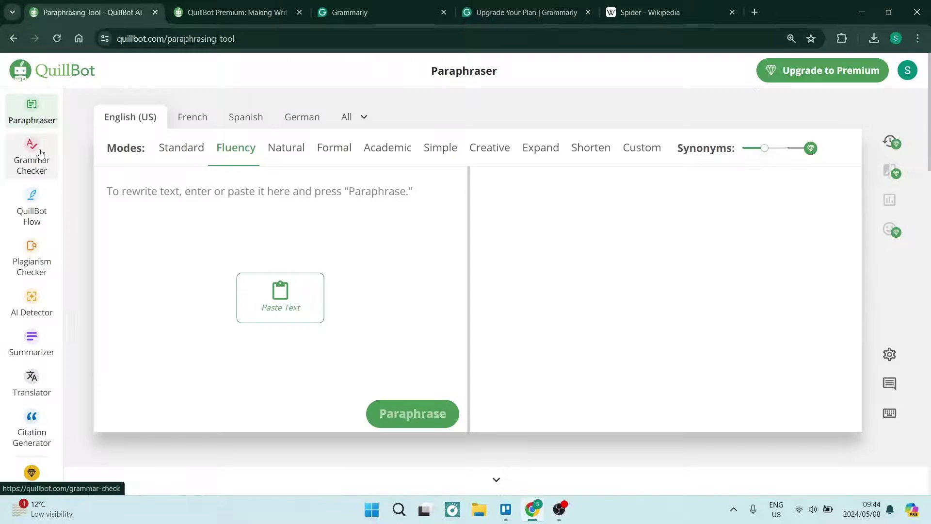
{"action": "left_click", "coordinate": [33, 152]}
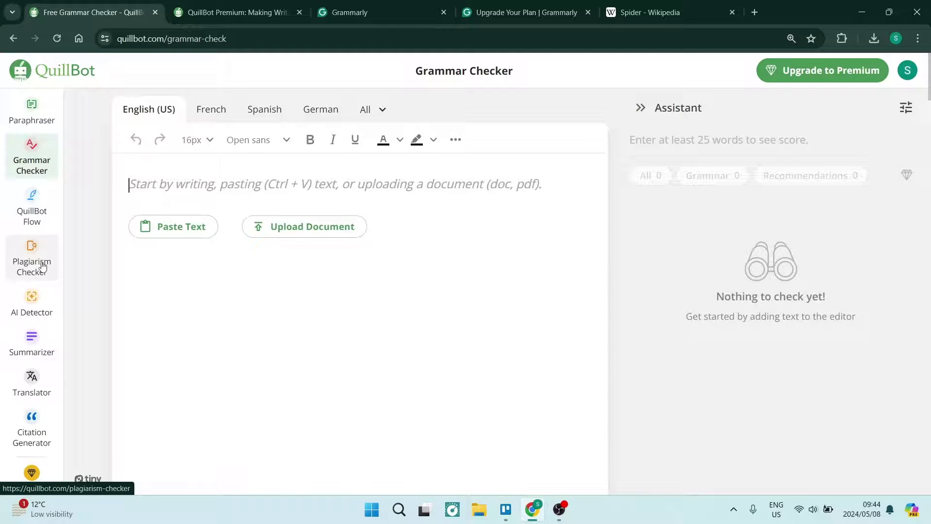
{"action": "left_click", "coordinate": [42, 266]}
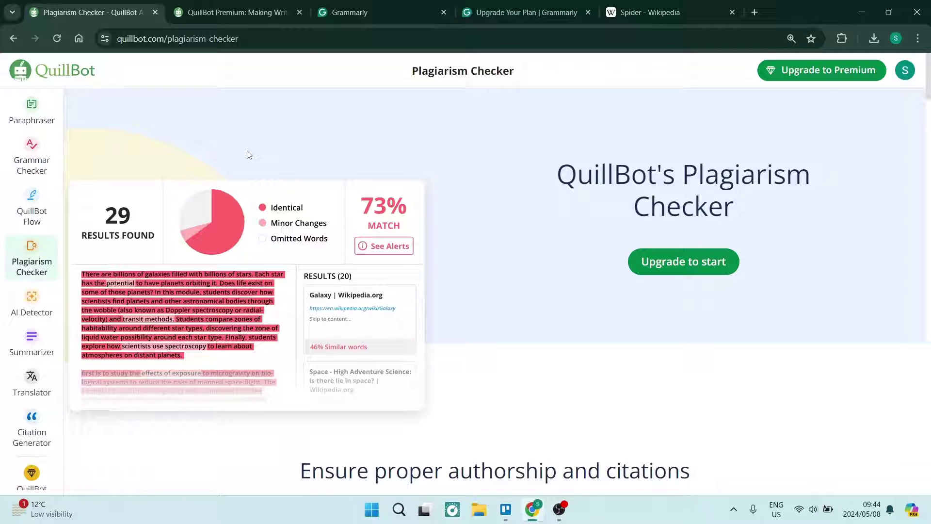
{"action": "left_click", "coordinate": [355, 15]}
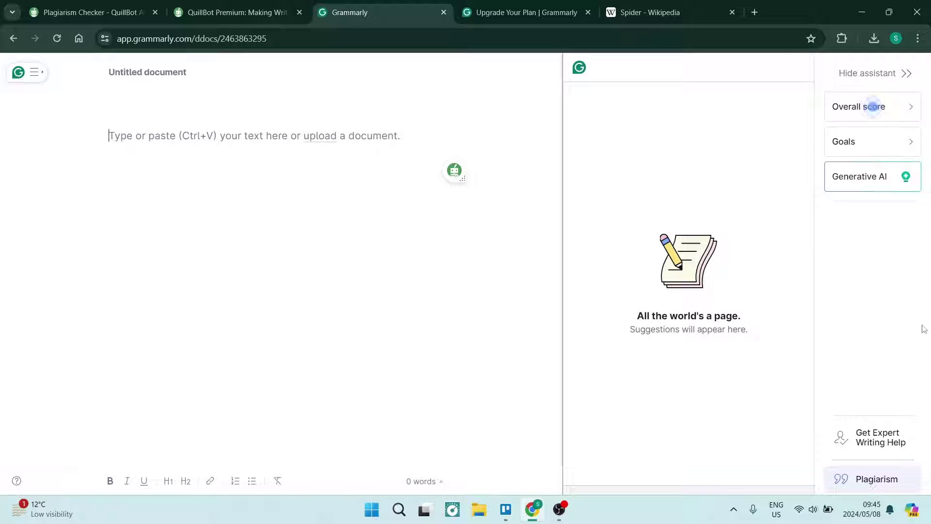
Paste the 150-word ELL class welcome text into Grammarly and view its 81 overall score report
{"action": "left_click", "coordinate": [873, 178]}
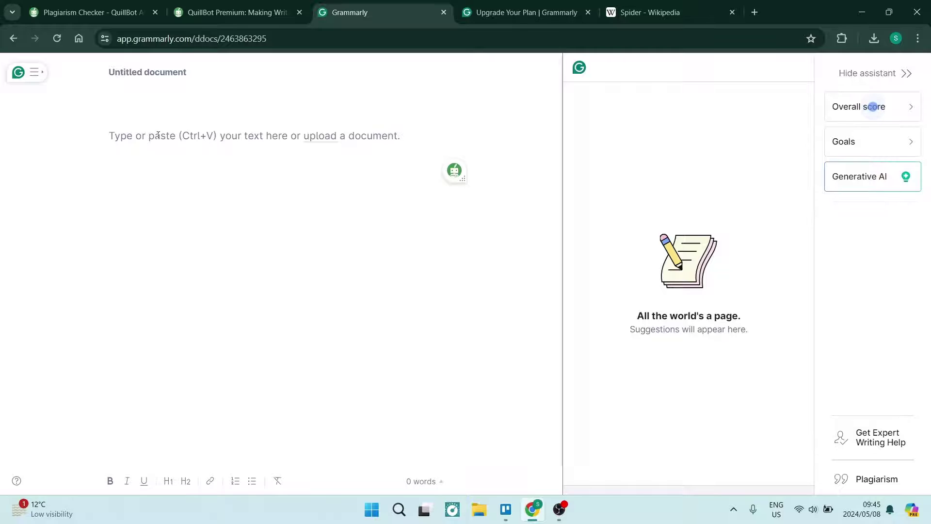
{"action": "key", "text": "ctrl+v"}
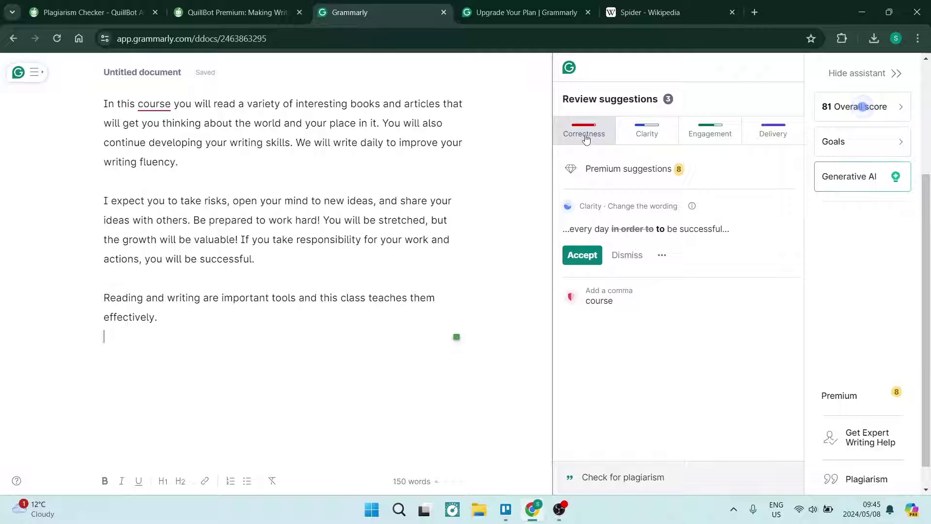
{"action": "scroll", "coordinate": [277, 246], "scroll_direction": "up", "scroll_amount": 3}
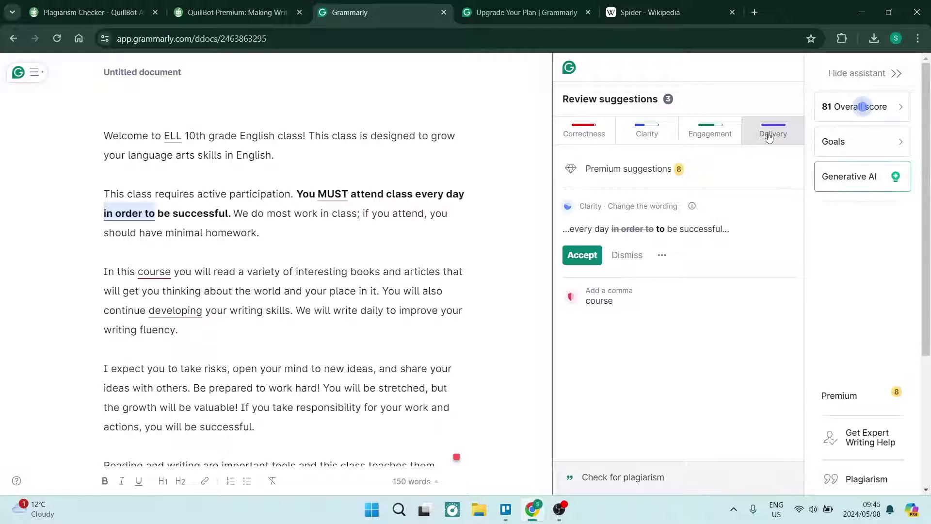
{"action": "left_click", "coordinate": [847, 109]}
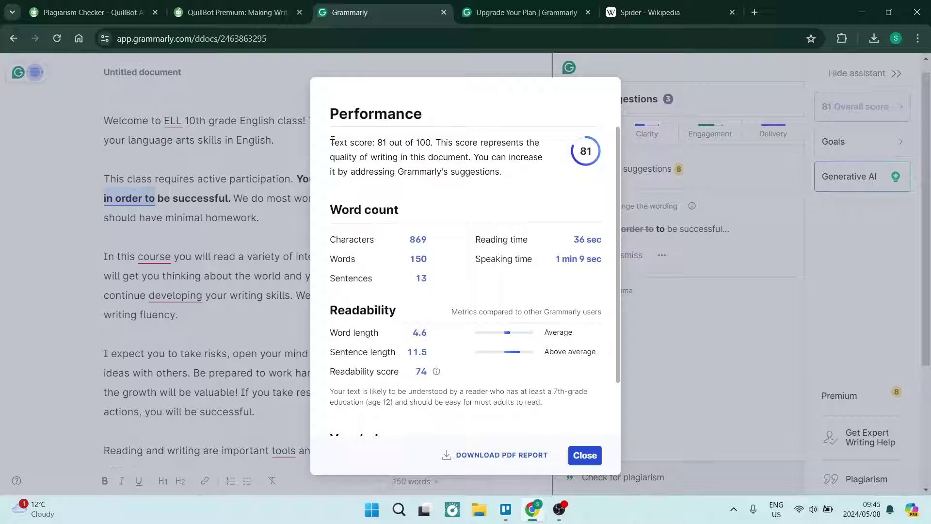
Review the report's readability and vocabulary figures (60% unique, 18% rare words), then close it
{"action": "left_click_drag", "start_coordinate": [332, 142], "coordinate": [461, 157]}
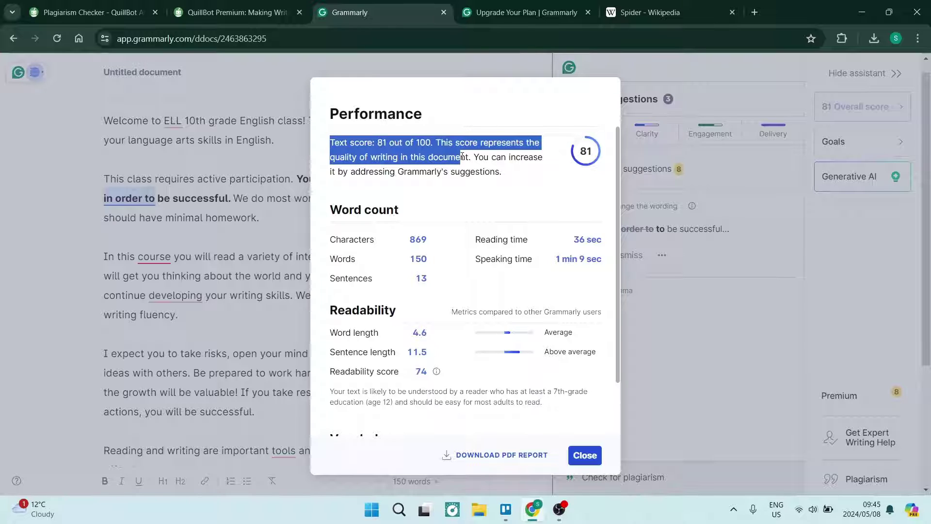
{"action": "left_click", "coordinate": [443, 209]}
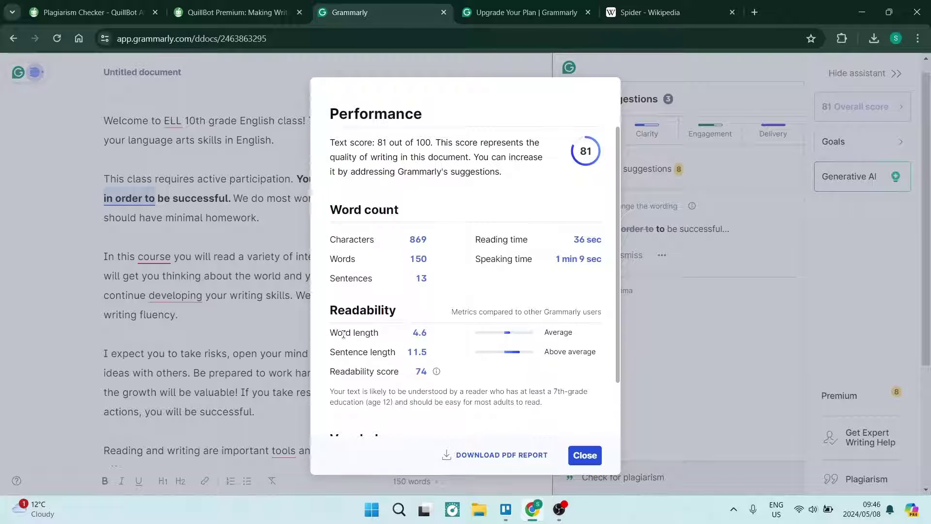
{"action": "scroll", "coordinate": [344, 334], "scroll_direction": "down", "scroll_amount": 2}
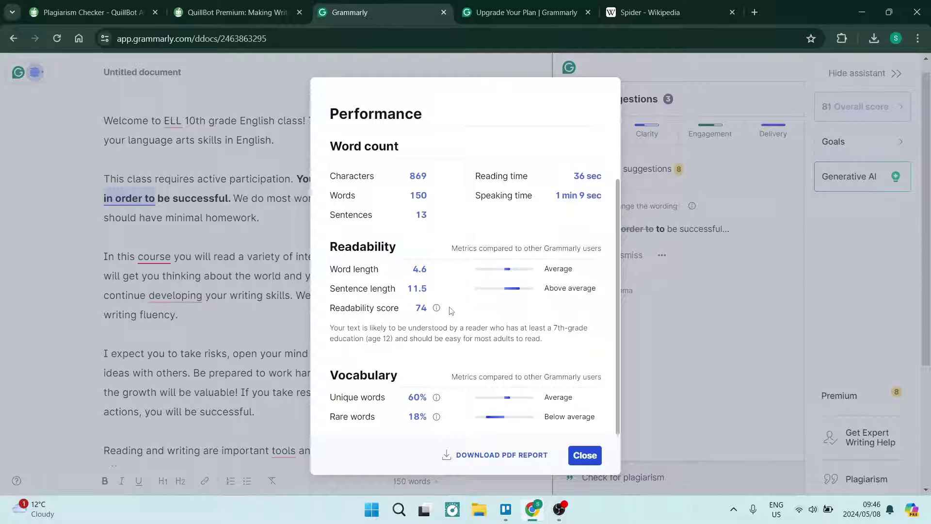
{"action": "left_click", "coordinate": [584, 460]}
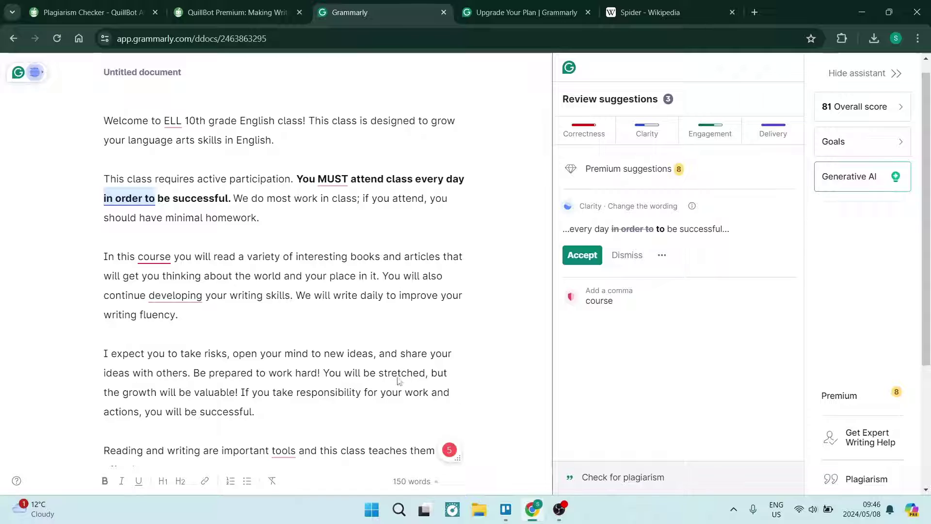
Clear the Grammarly text and paste the 764-word Wikipedia spider article into QuillBot's Grammar Checker
{"action": "key", "text": "ctrl+a"}
{"action": "key", "text": "Delete"}
{"action": "left_click", "coordinate": [103, 11]}
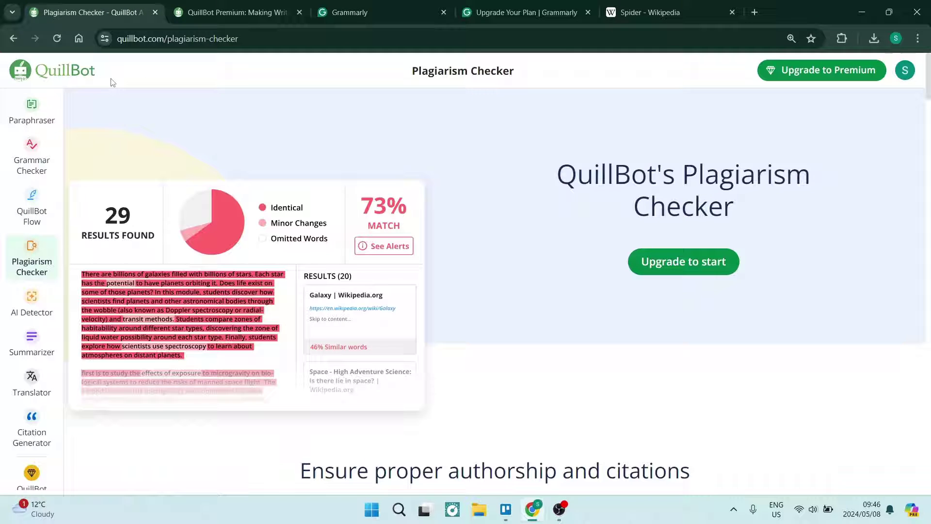
{"action": "left_click", "coordinate": [32, 156]}
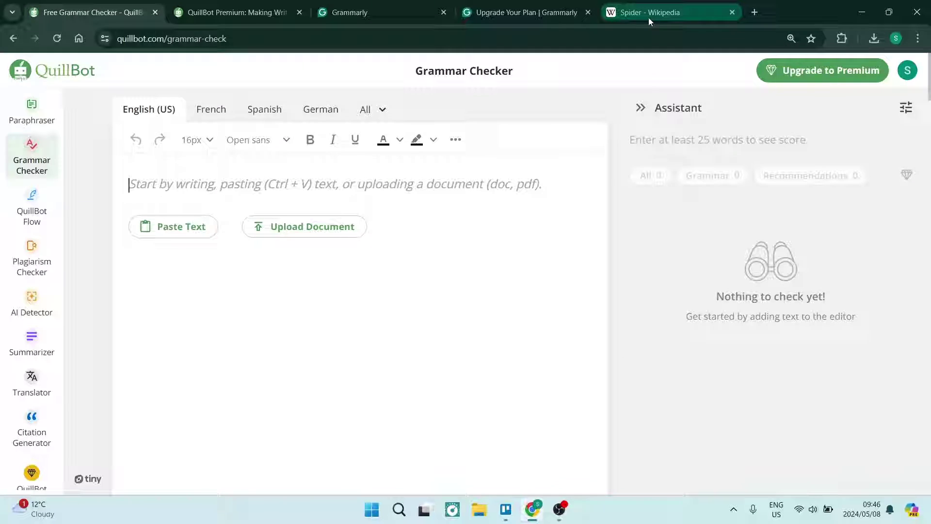
{"action": "left_click", "coordinate": [648, 16]}
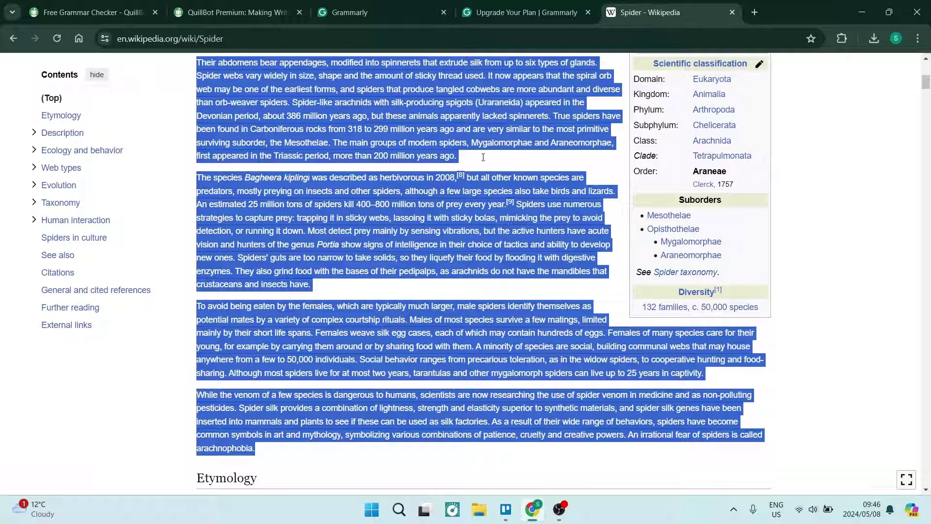
{"action": "left_click", "coordinate": [93, 12]}
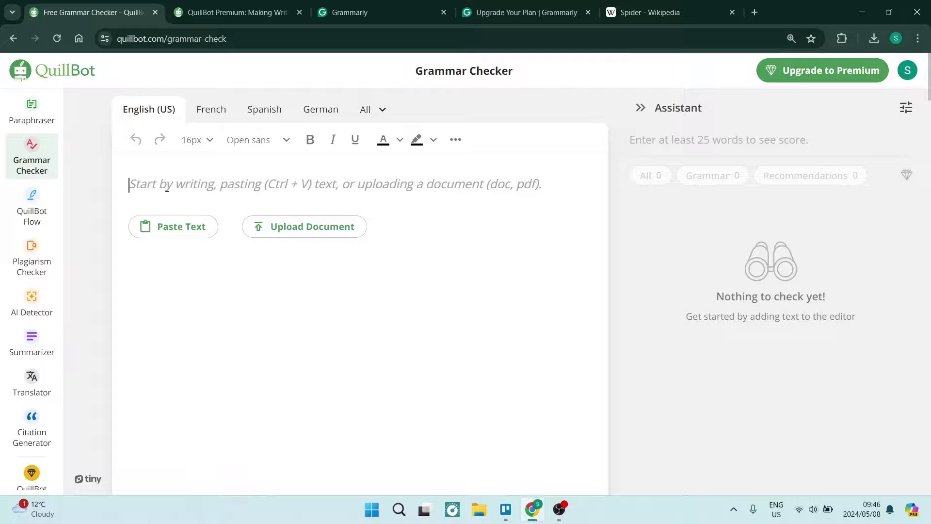
{"action": "key", "text": "ctrl+v"}
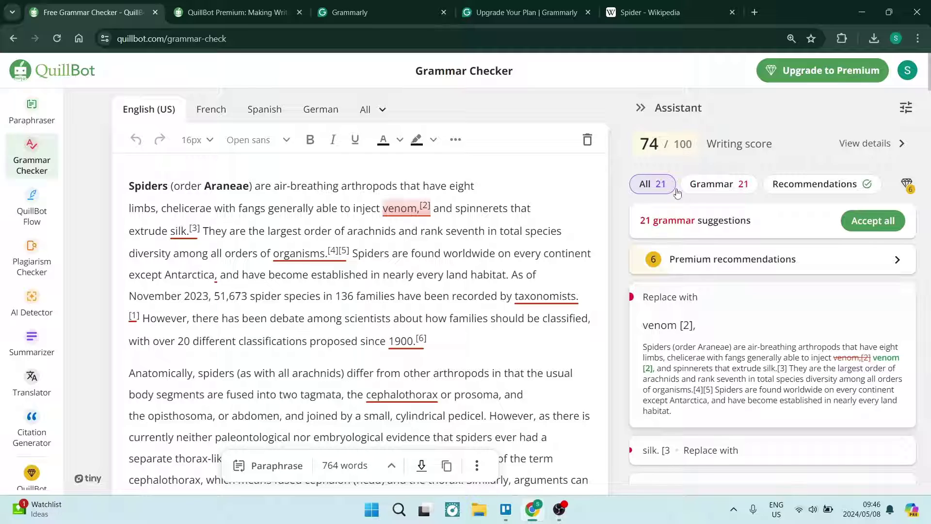
Review the spider text's stats and tone: Grammar 97/100, Clarity 51/100, negative sentiment
{"action": "left_click", "coordinate": [858, 145]}
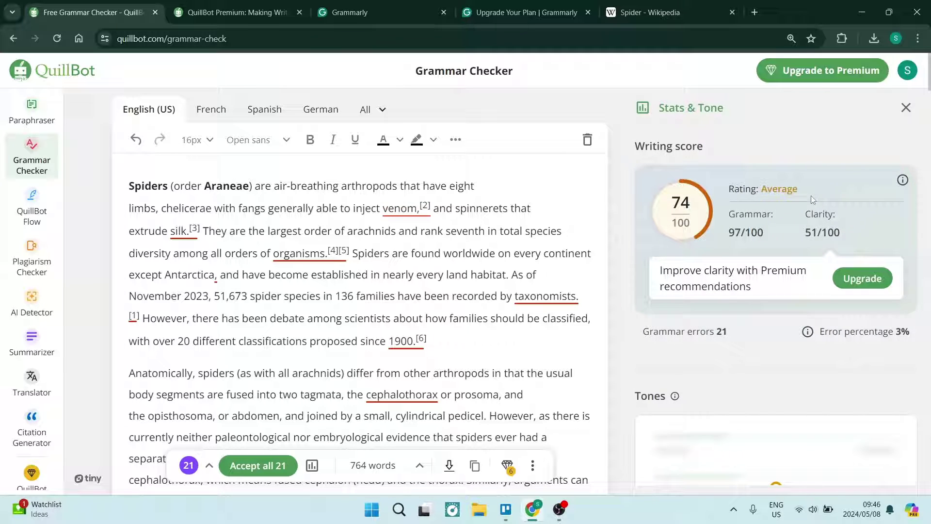
{"action": "scroll", "coordinate": [772, 274], "scroll_direction": "down", "scroll_amount": 5}
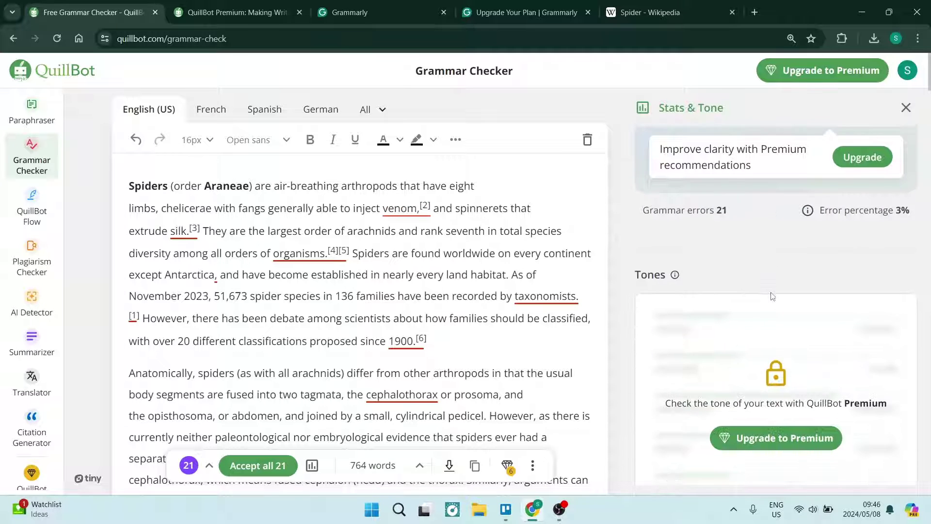
{"action": "scroll", "coordinate": [773, 291], "scroll_direction": "up", "scroll_amount": 5}
{"action": "scroll", "coordinate": [772, 296], "scroll_direction": "down", "scroll_amount": 6}
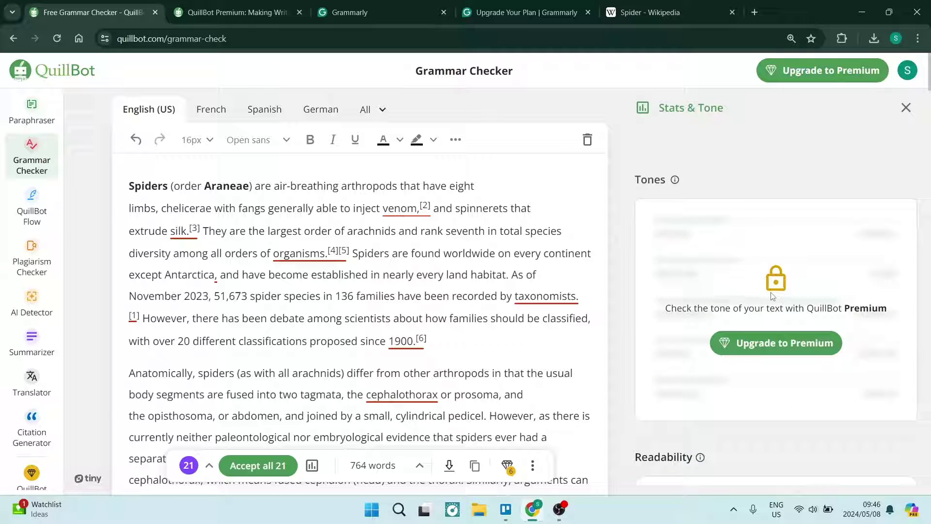
{"action": "scroll", "coordinate": [773, 296], "scroll_direction": "down", "scroll_amount": 1}
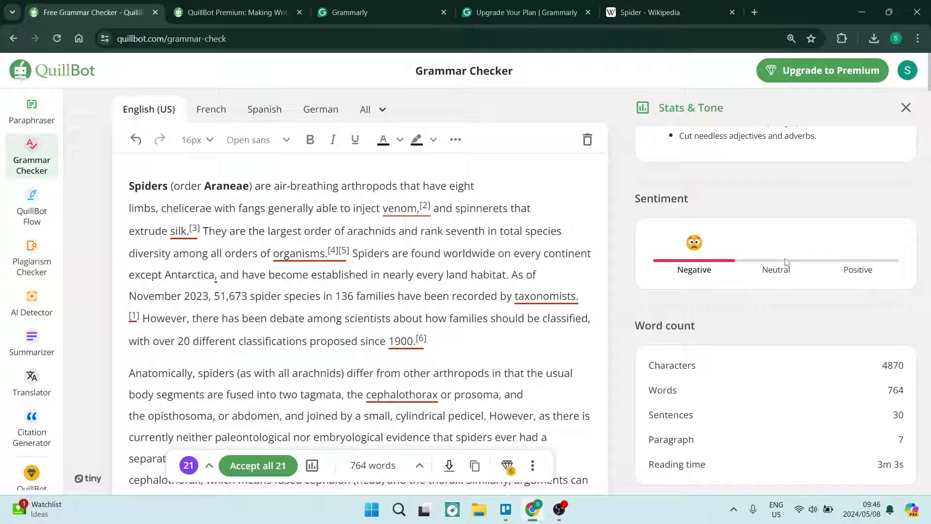
{"action": "scroll", "coordinate": [775, 228], "scroll_direction": "up", "scroll_amount": 5}
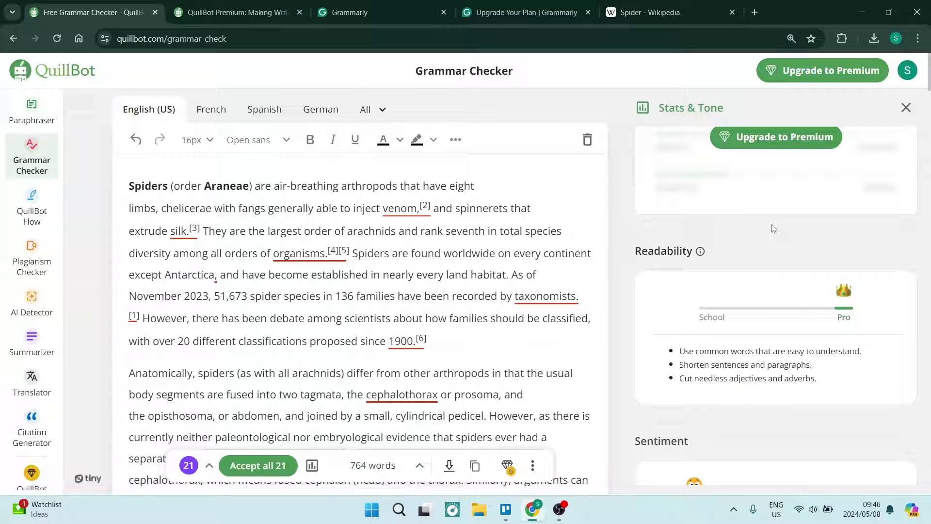
{"action": "scroll", "coordinate": [775, 231], "scroll_direction": "up", "scroll_amount": 5}
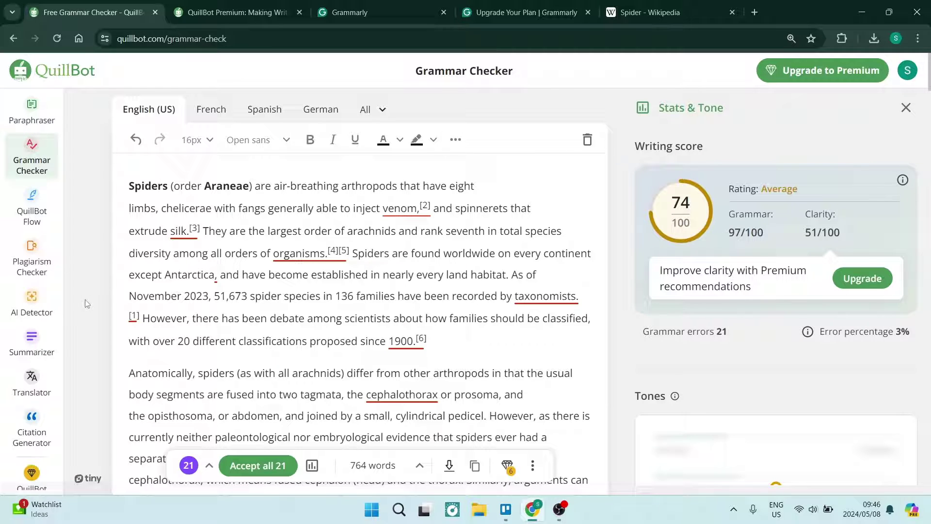
{"action": "left_click", "coordinate": [397, 10]}
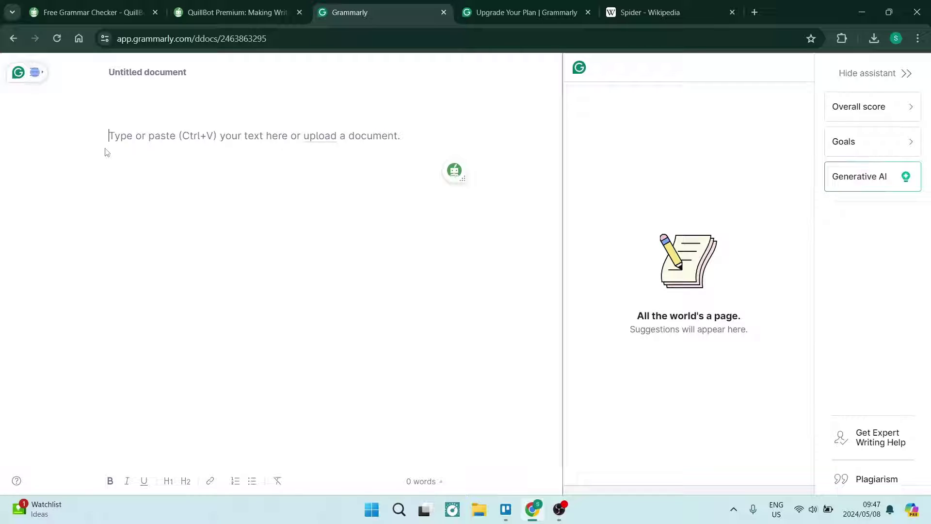
{"action": "left_click", "coordinate": [94, 13]}
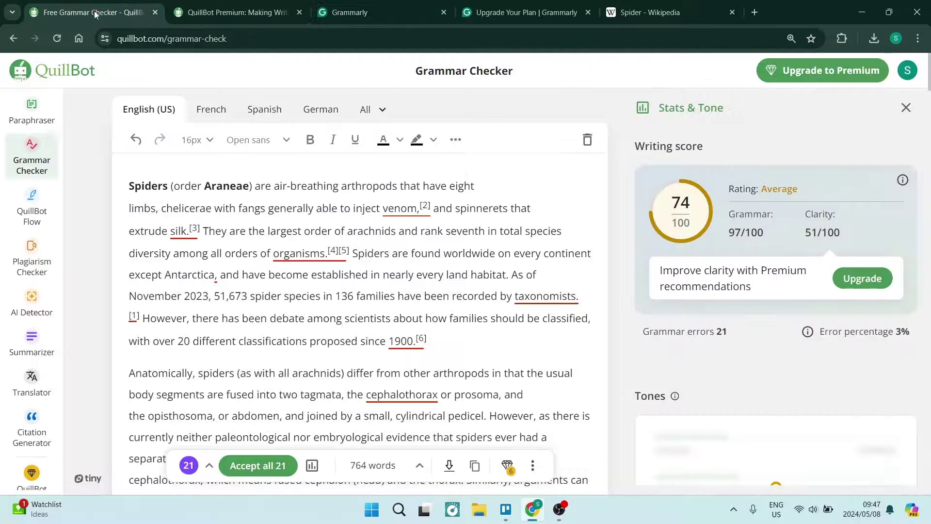
In the Translator, check both language lists and paste the 4,882-character spider article for English output
{"action": "left_click", "coordinate": [32, 383]}
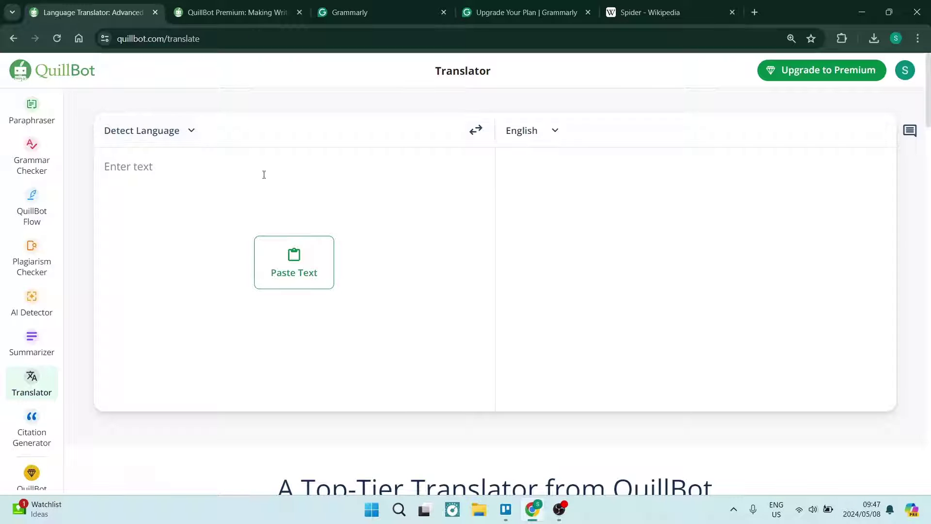
{"action": "left_click", "coordinate": [540, 131]}
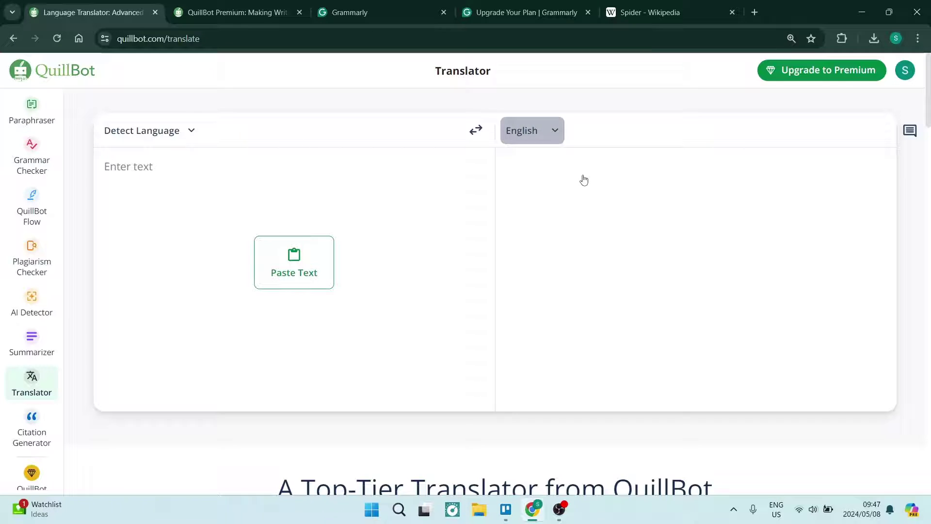
{"action": "left_click", "coordinate": [555, 130]}
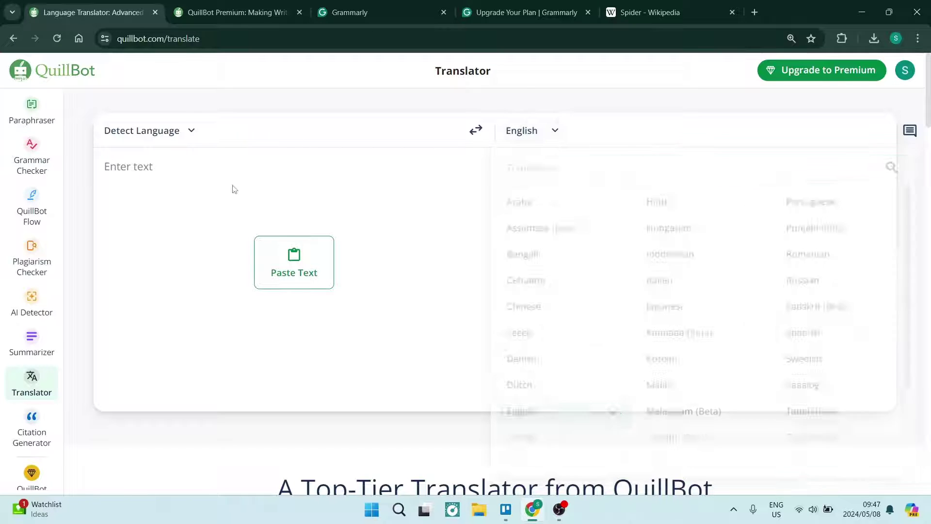
{"action": "left_click", "coordinate": [278, 256]}
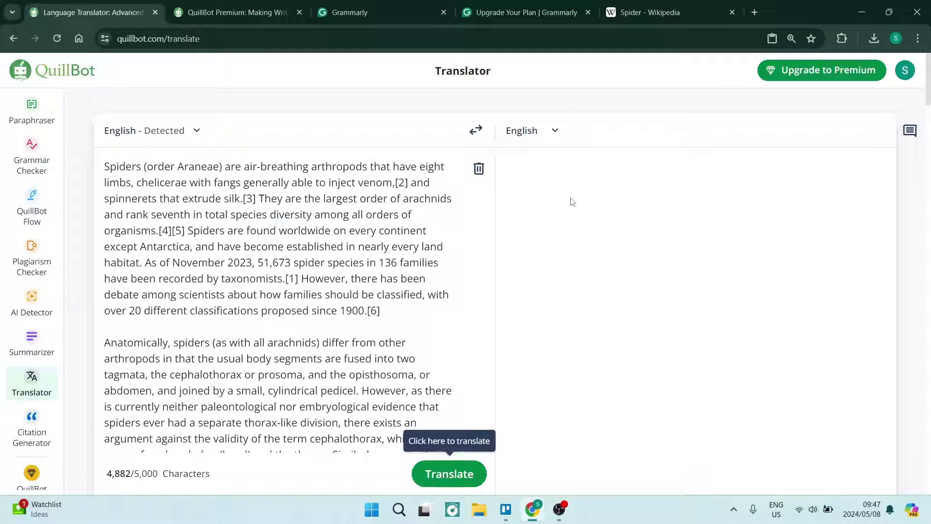
{"action": "left_click", "coordinate": [196, 131]}
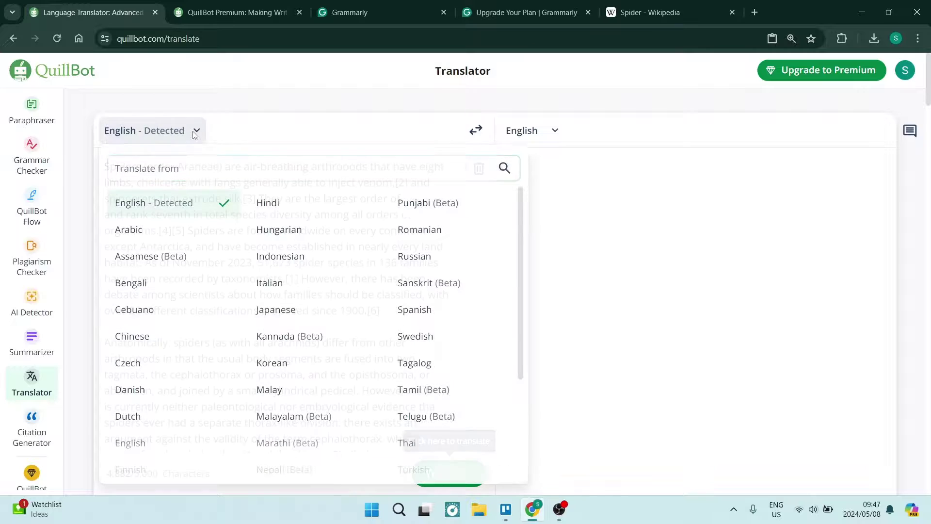
{"action": "left_click", "coordinate": [456, 478]}
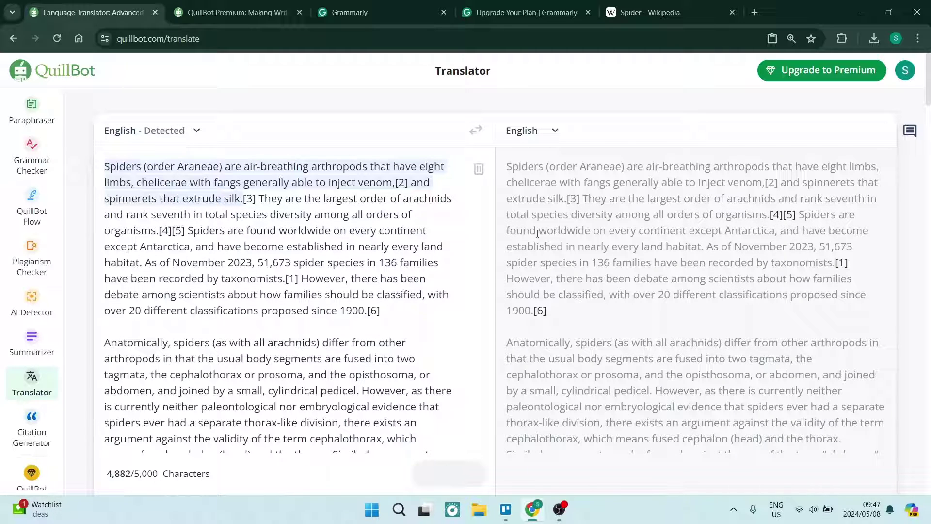
Switch the translation target language to Italian and scroll through the Italian output
{"action": "left_click", "coordinate": [529, 131]}
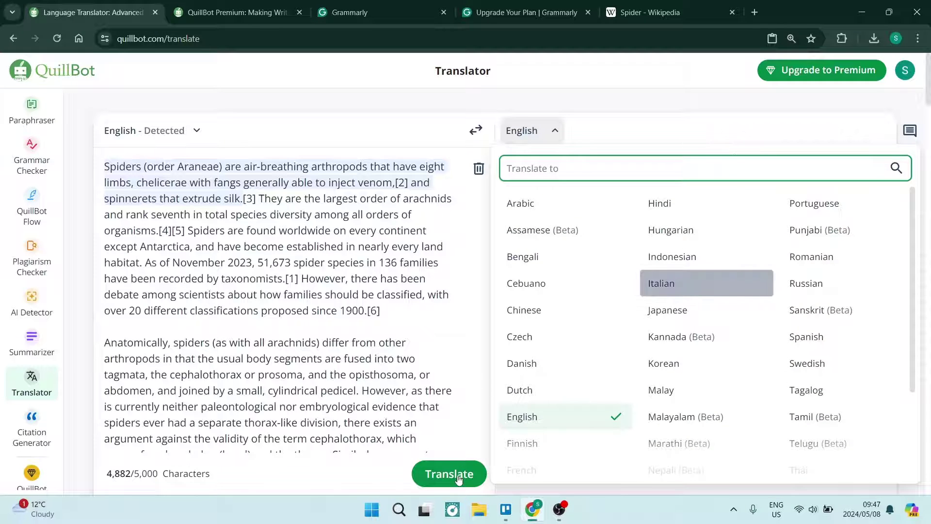
{"action": "left_click", "coordinate": [662, 283]}
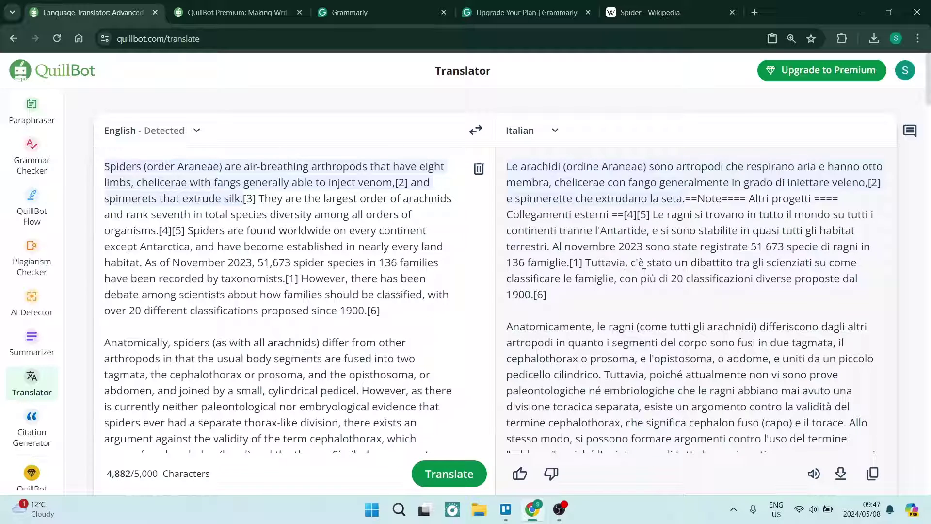
{"action": "scroll", "coordinate": [589, 330], "scroll_direction": "down", "scroll_amount": 2}
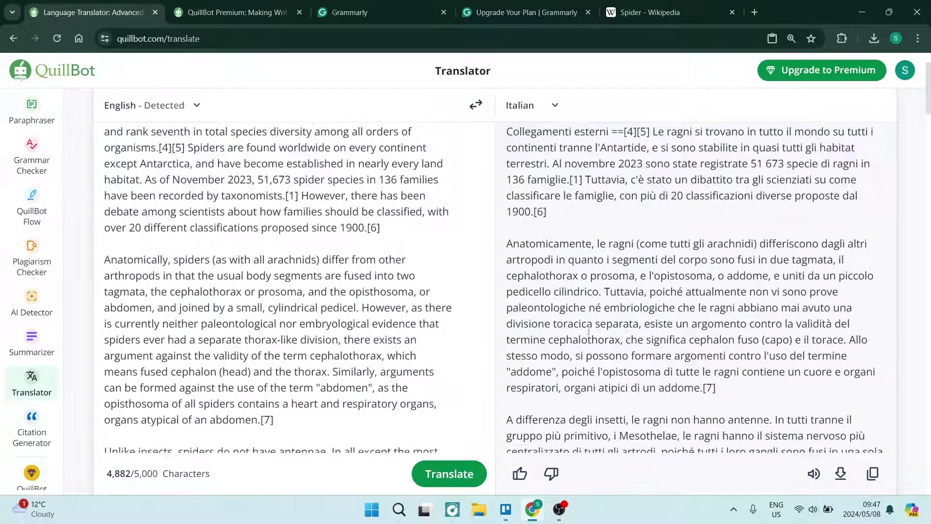
{"action": "scroll", "coordinate": [589, 330], "scroll_direction": "down", "scroll_amount": 5}
{"action": "scroll", "coordinate": [592, 322], "scroll_direction": "up", "scroll_amount": 8}
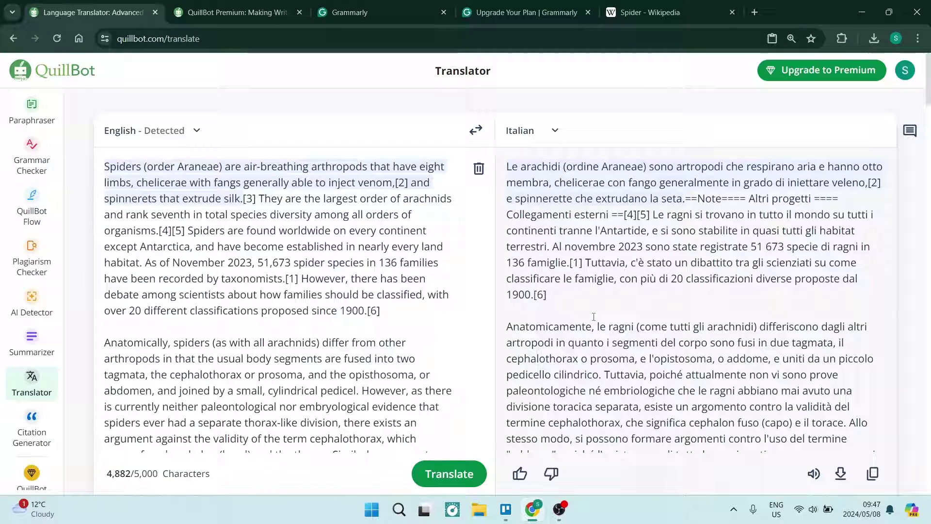
Check Grammarly's language preference, which offers only English dialects with British English selected
{"action": "left_click", "coordinate": [377, 12]}
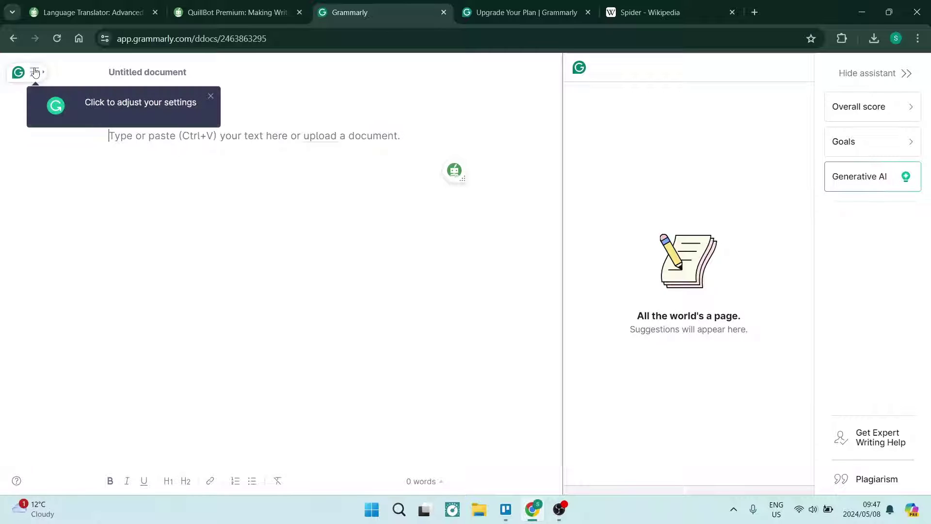
{"action": "left_click", "coordinate": [210, 95]}
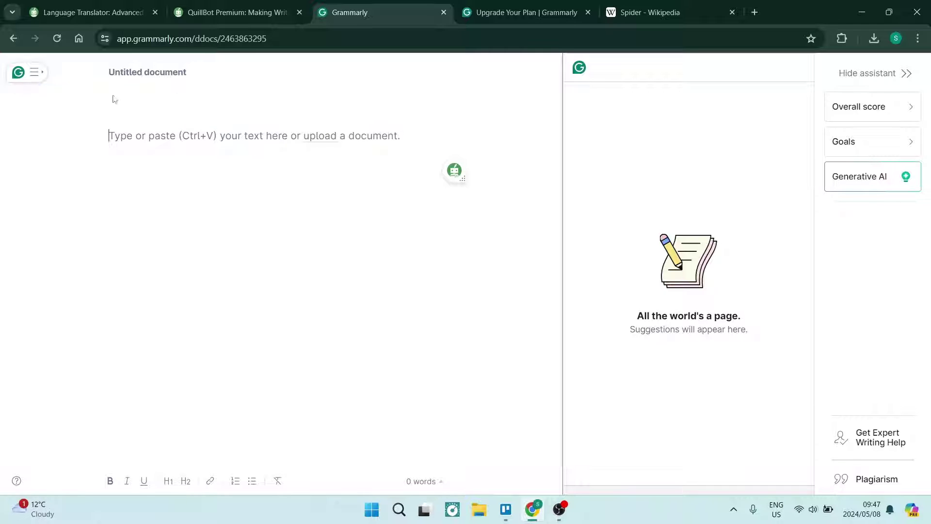
{"action": "left_click", "coordinate": [33, 72]}
{"action": "scroll", "coordinate": [94, 334], "scroll_direction": "down", "scroll_amount": 3}
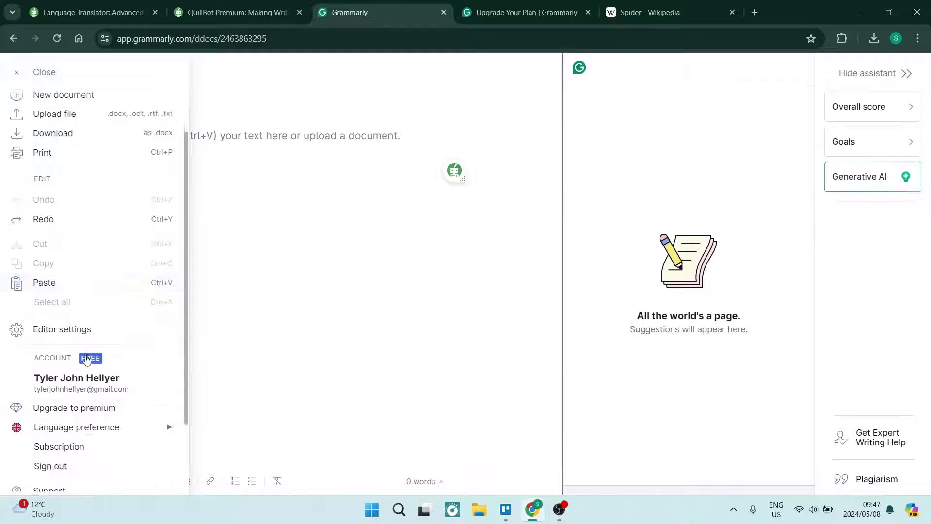
{"action": "mouse_move", "coordinate": [81, 341]}
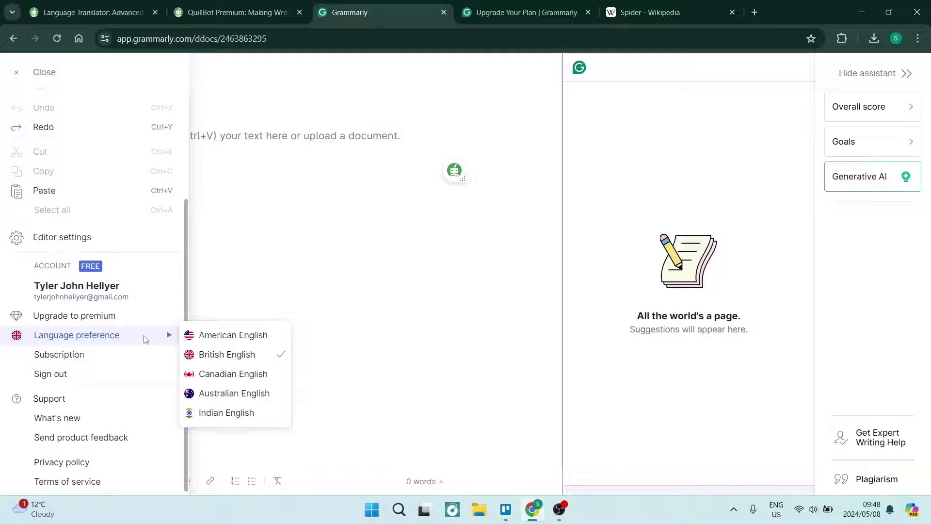
{"action": "left_click", "coordinate": [231, 285]}
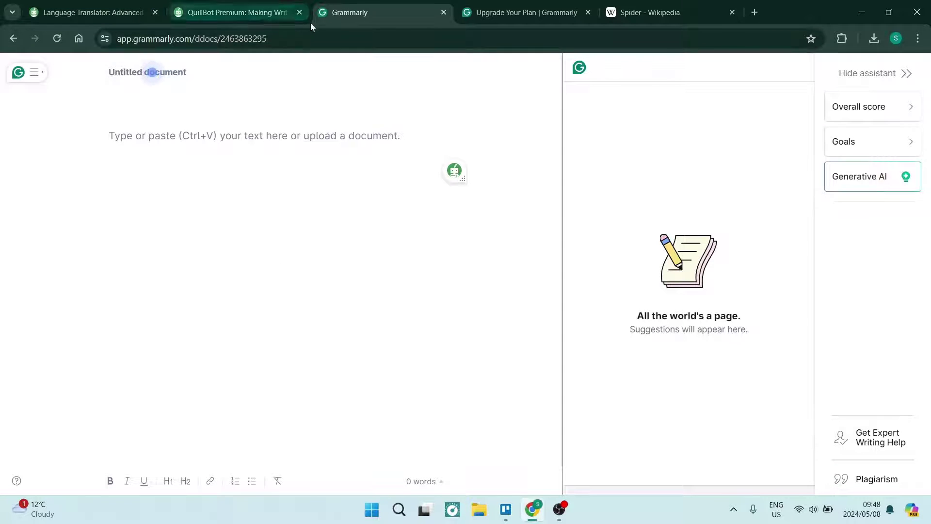
{"action": "left_click", "coordinate": [842, 39]}
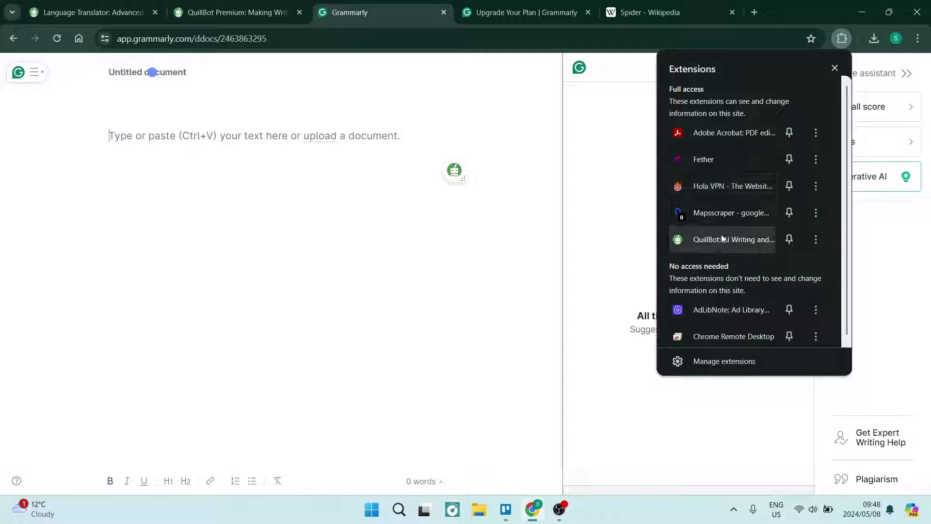
{"action": "left_click", "coordinate": [352, 264]}
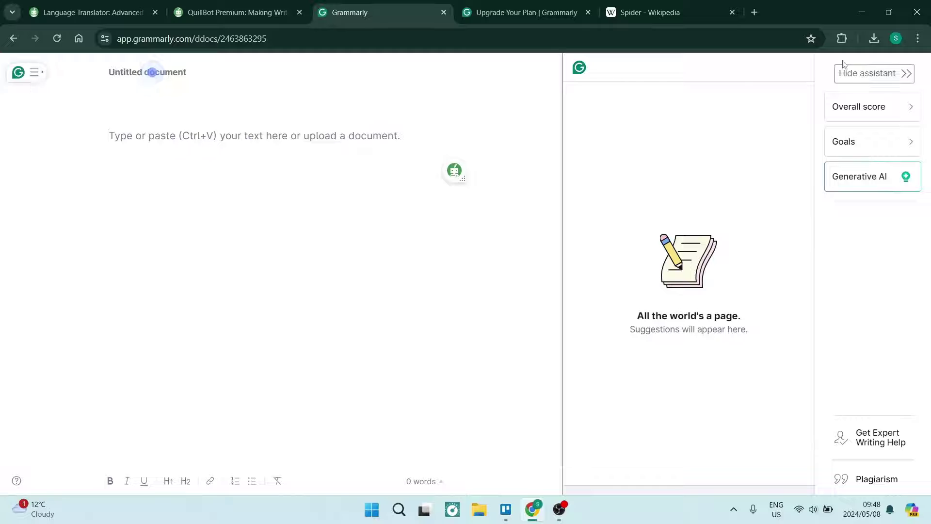
{"action": "left_click", "coordinate": [842, 39]}
{"action": "left_click", "coordinate": [746, 246]}
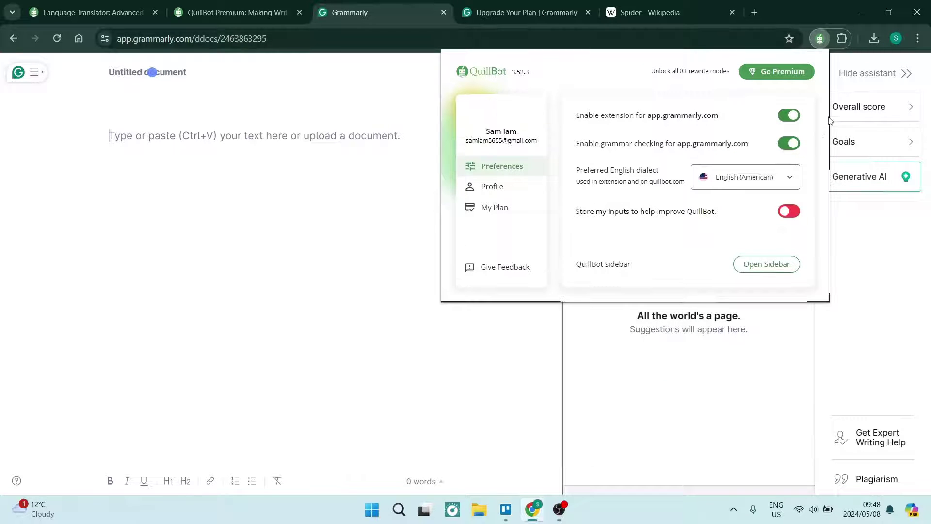
{"action": "left_click", "coordinate": [769, 268]}
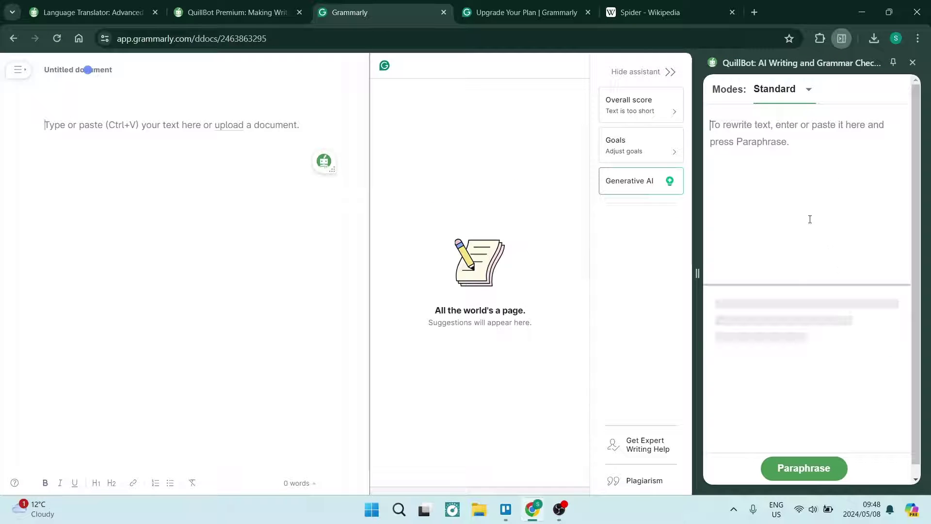
{"action": "left_click", "coordinate": [784, 248]}
{"action": "left_click", "coordinate": [913, 62]}
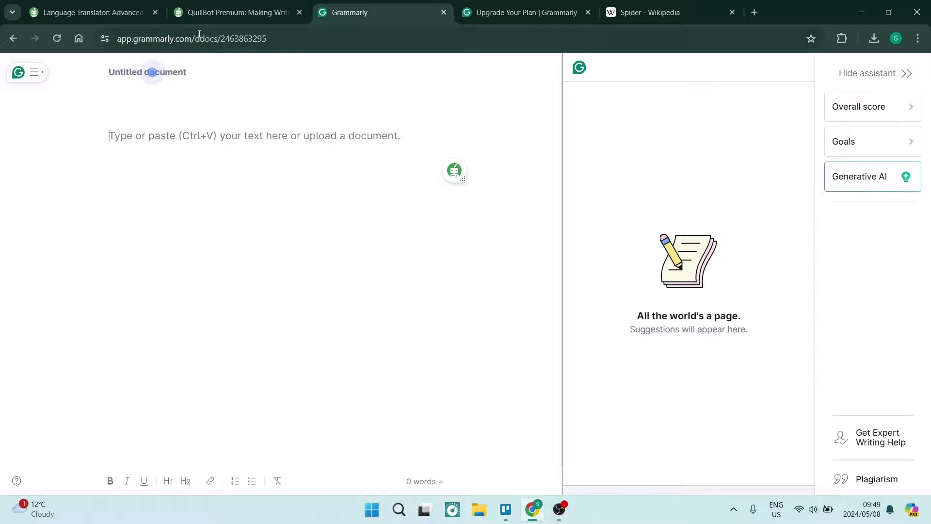
Highlight QuillBot Premium's $4.17 USD per-month price and scroll through the plan features
{"action": "left_click", "coordinate": [242, 15]}
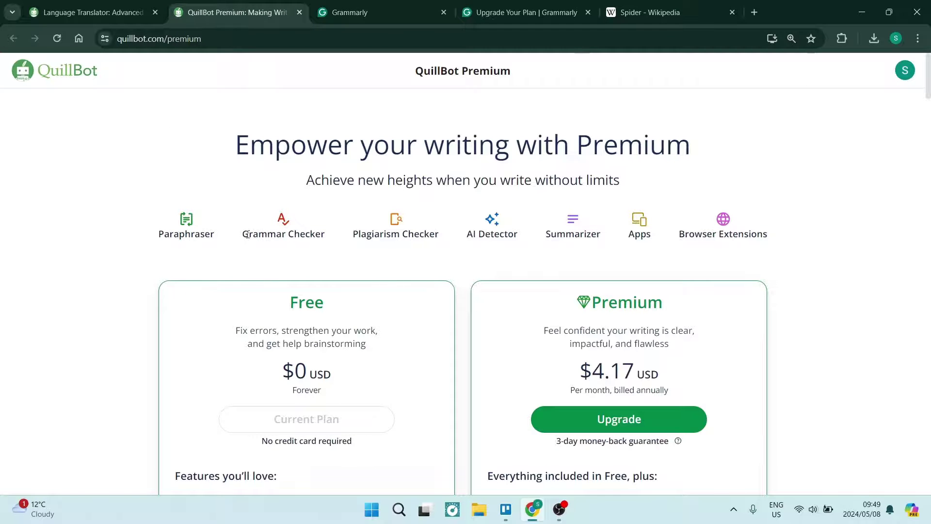
{"action": "key", "text": "ctrl+a"}
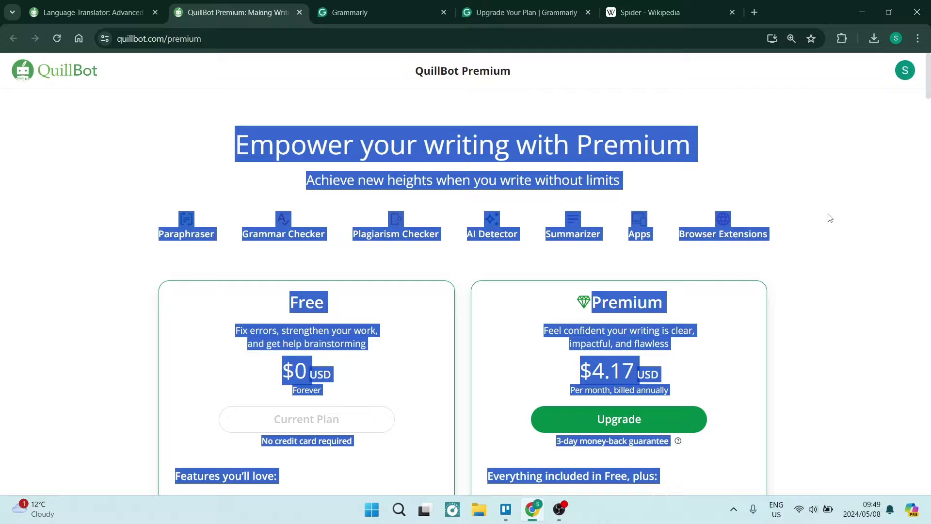
{"action": "left_click", "coordinate": [833, 216]}
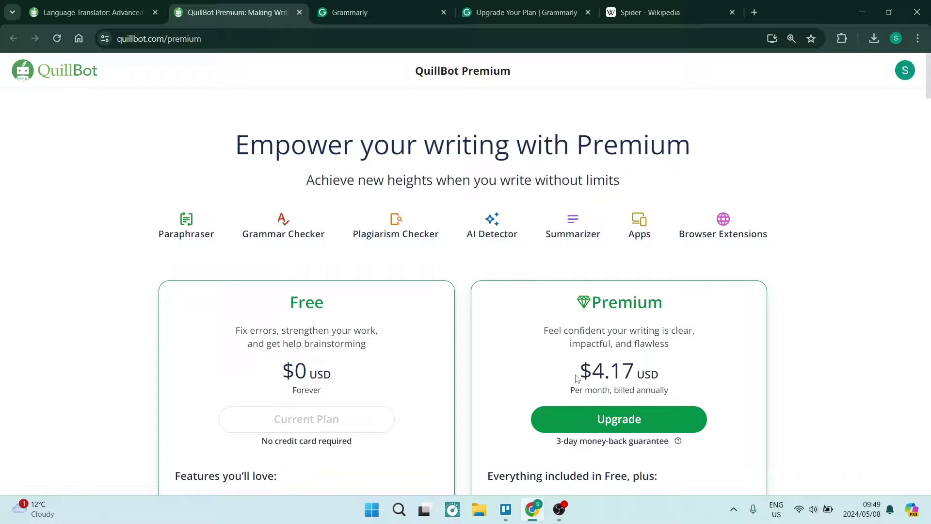
{"action": "left_click_drag", "start_coordinate": [579, 380], "coordinate": [669, 379]}
{"action": "scroll", "coordinate": [616, 369], "scroll_direction": "down", "scroll_amount": 1}
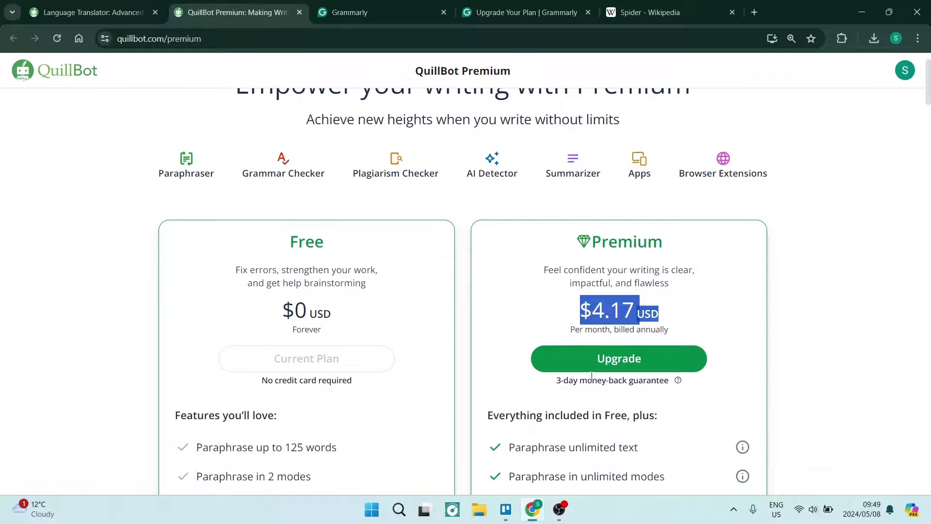
{"action": "scroll", "coordinate": [562, 354], "scroll_direction": "down", "scroll_amount": 2}
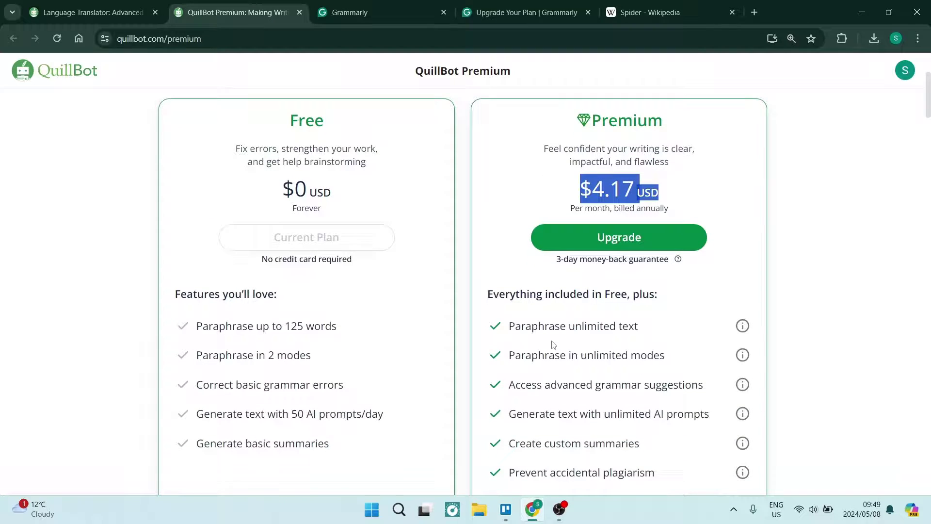
{"action": "left_click", "coordinate": [672, 183]}
{"action": "scroll", "coordinate": [518, 273], "scroll_direction": "up", "scroll_amount": 3}
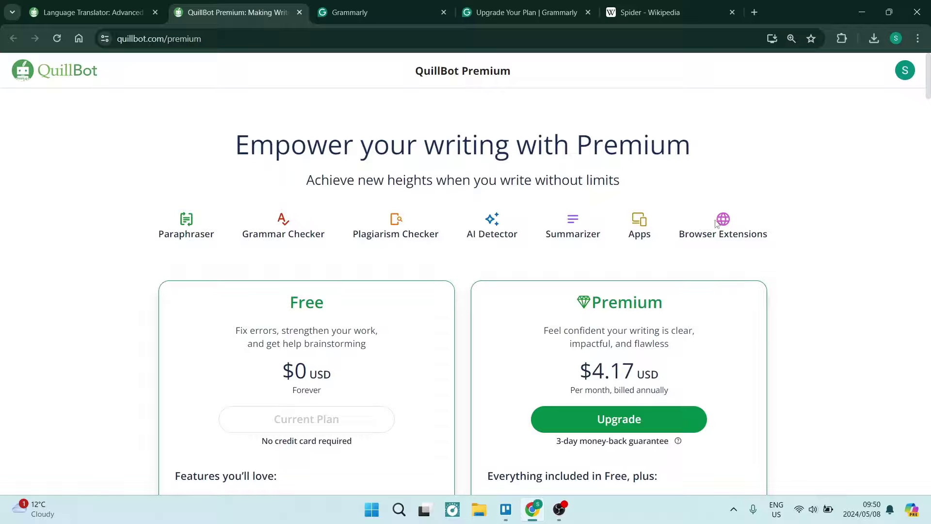
{"action": "left_click", "coordinate": [507, 19]}
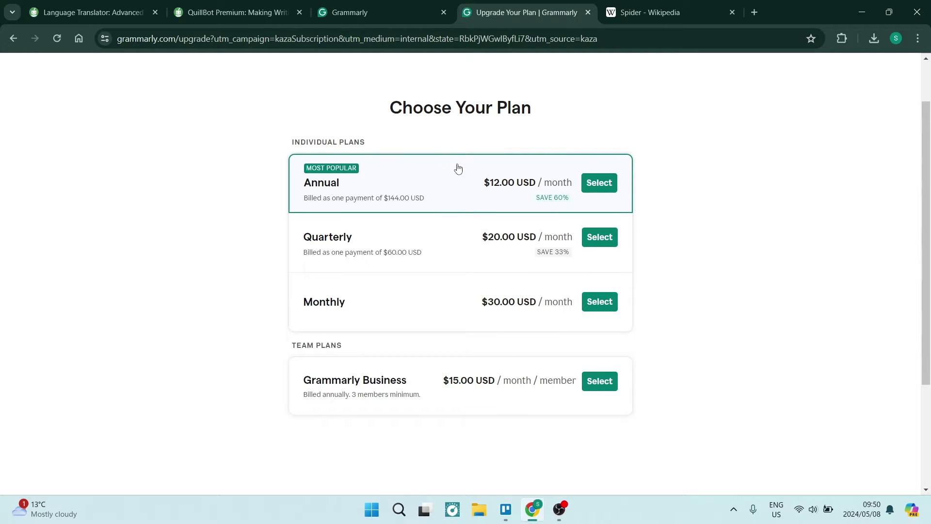
{"action": "left_click", "coordinate": [228, 11]}
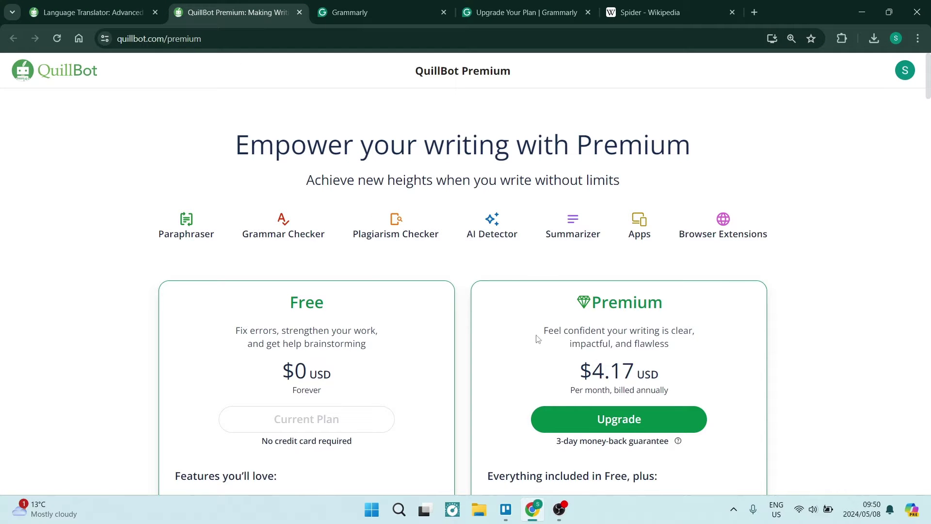
Highlight QuillBot's $4.17 USD Premium price, then return to the empty Grammarly document
{"action": "left_click_drag", "start_coordinate": [558, 372], "coordinate": [683, 375]}
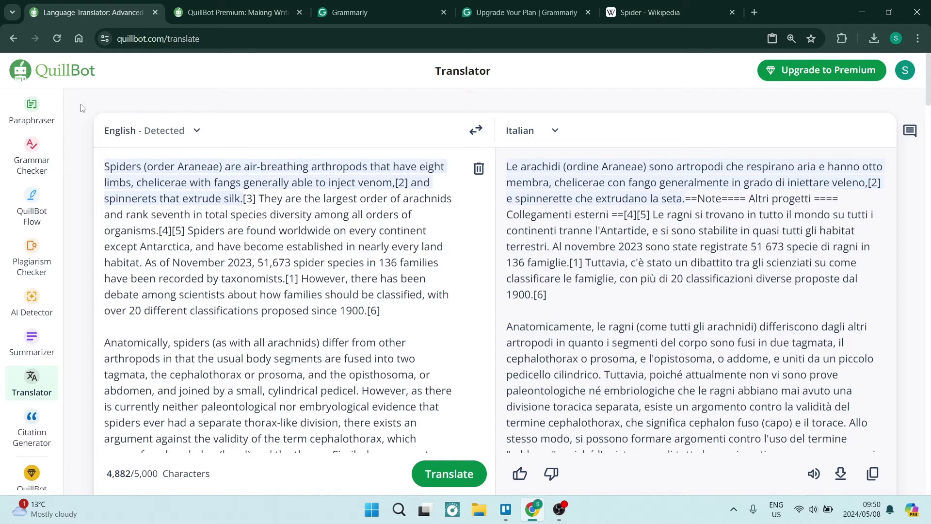
{"action": "left_click", "coordinate": [369, 1]}
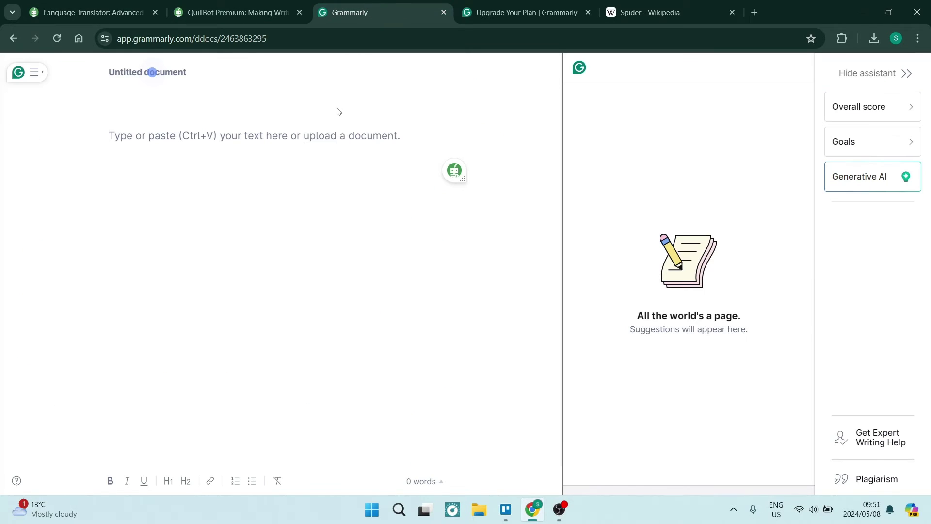